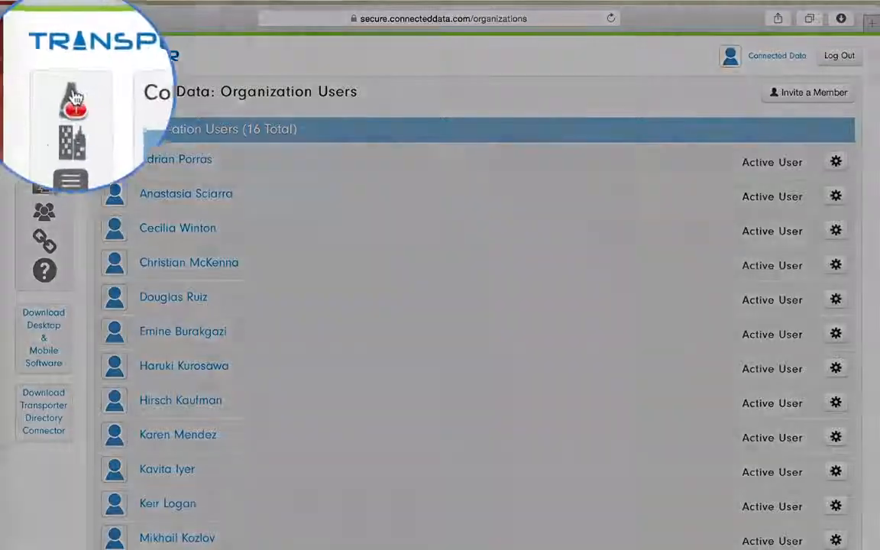
# - Open the Transporters management page, collapse the unclaimed Transporters section, and view the Transporter 30 options menu
pyautogui.click(45, 94)
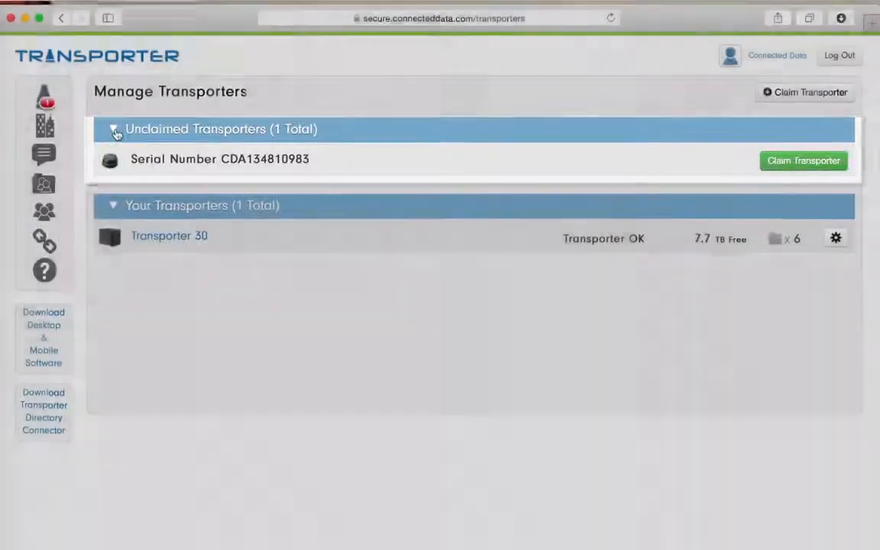
pyautogui.click(114, 129)
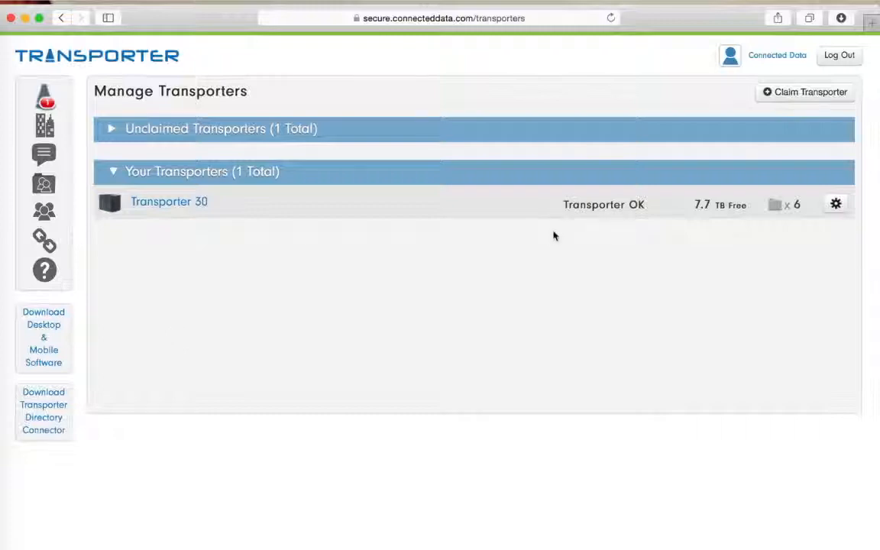
pyautogui.click(838, 208)
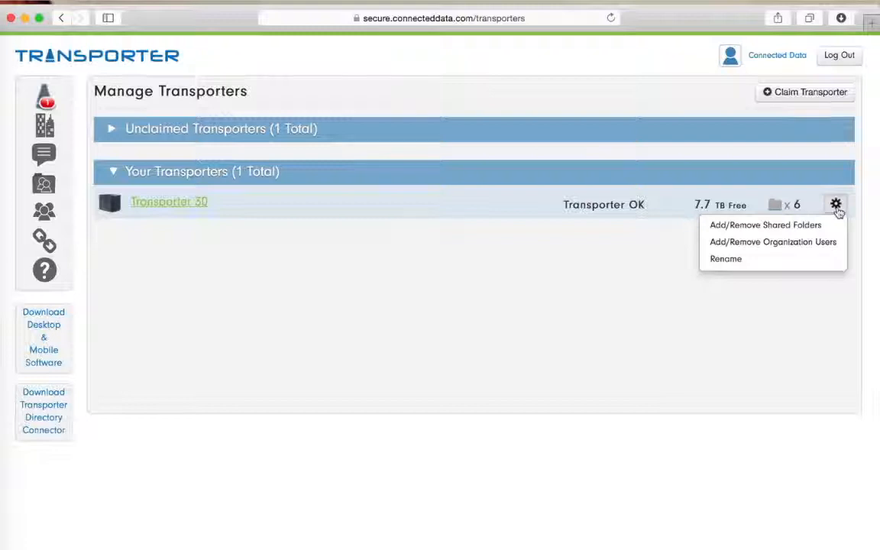
pyautogui.click(424, 255)
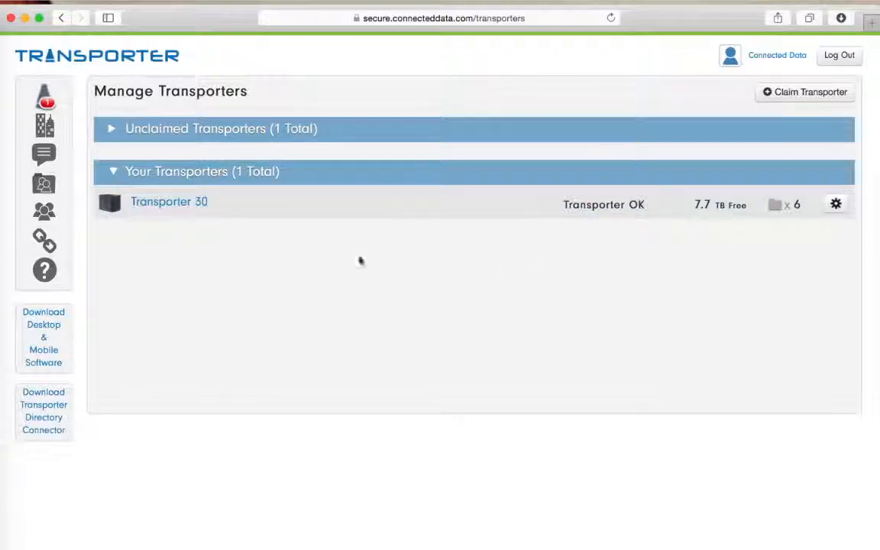
# - Open the Transporter 30 details page and view its Advanced options menu
pyautogui.click(159, 205)
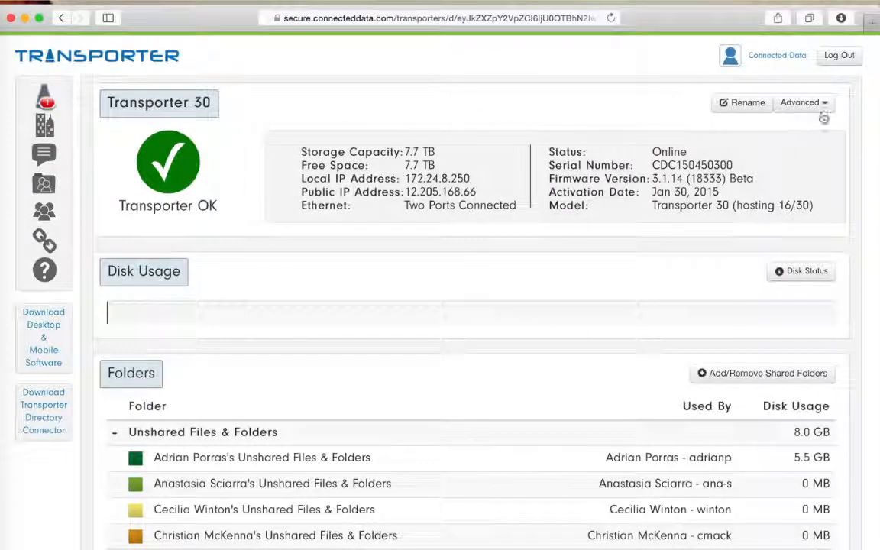
pyautogui.click(825, 105)
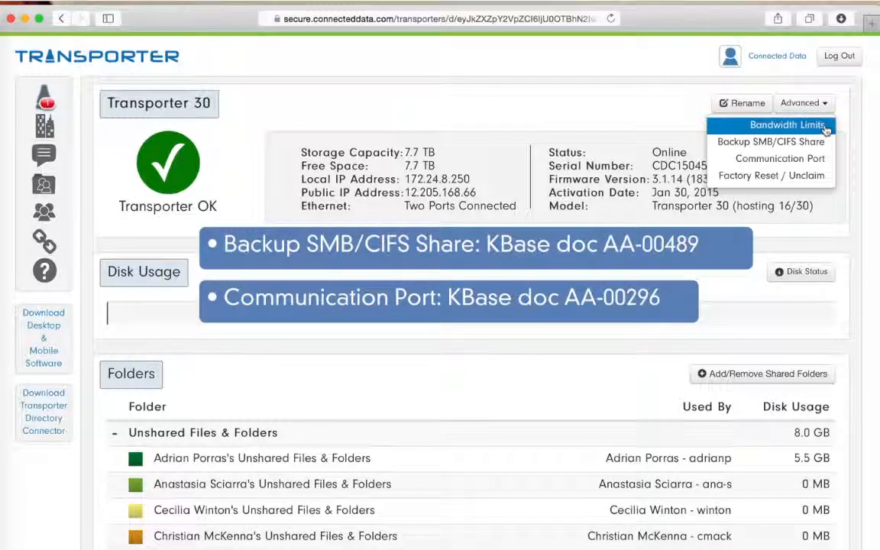
pyautogui.click(853, 127)
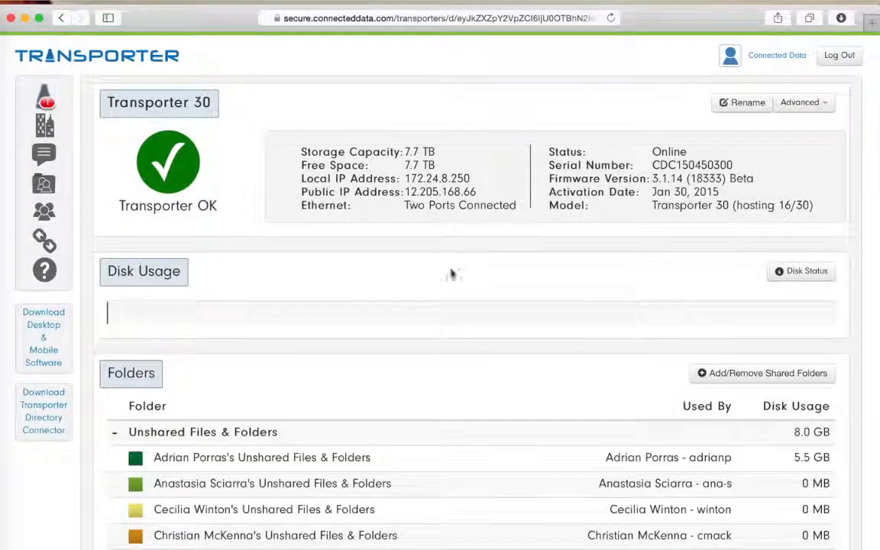
pyautogui.moveTo(215, 323)
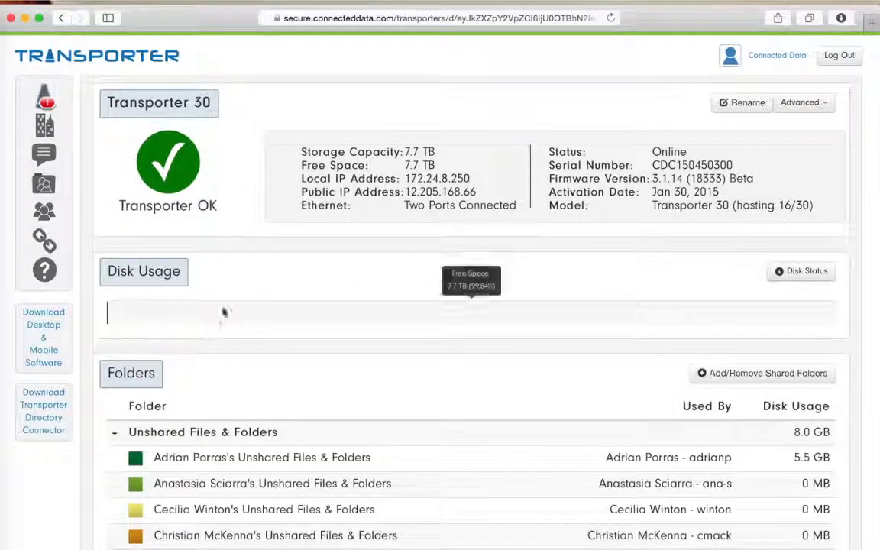
pyautogui.moveTo(484, 304)
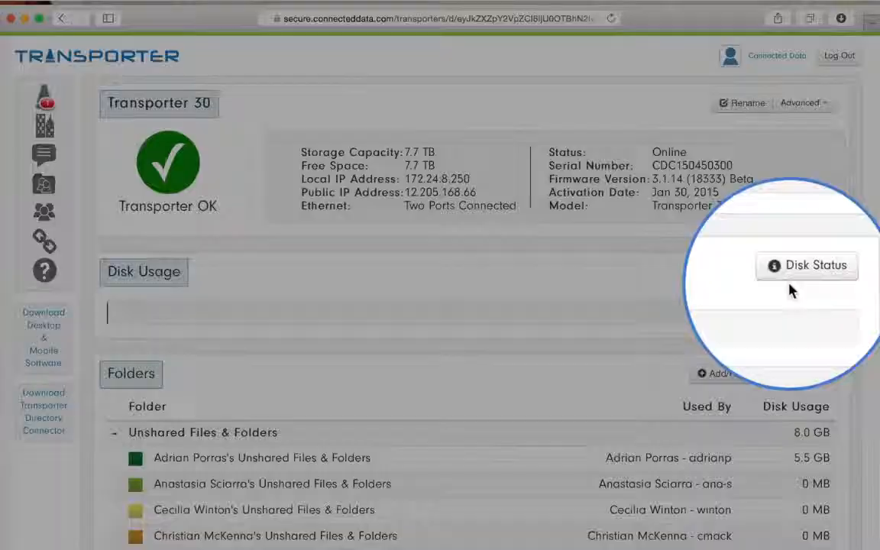
# - Check the Transporter's disk status and close the dialog
pyautogui.click(801, 276)
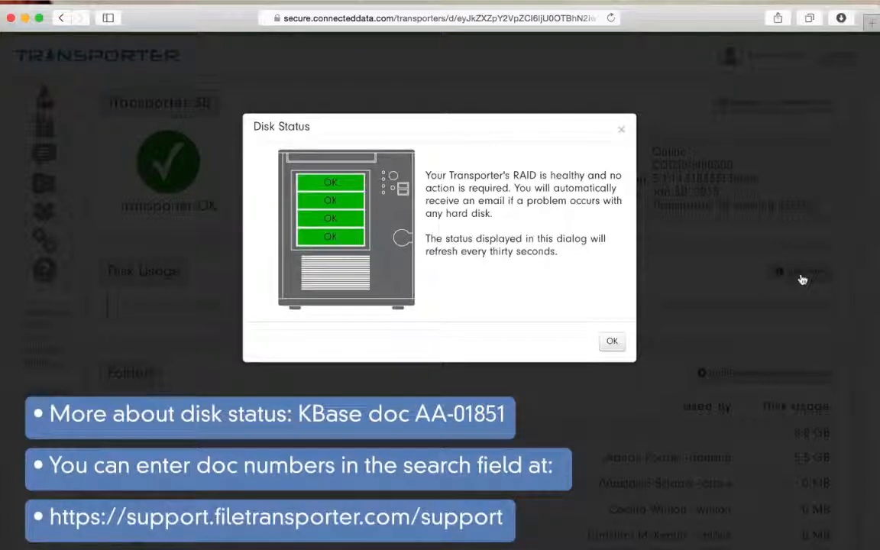
pyautogui.click(612, 341)
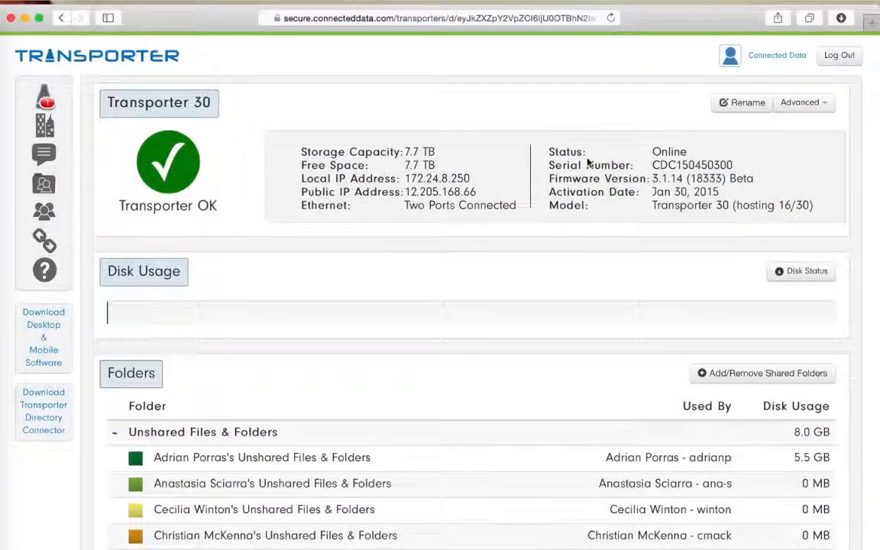
# - Open the Add/Remove Shared Folders dialog for Transporter 30 and cancel it
pyautogui.scroll(-6, 587, 162)
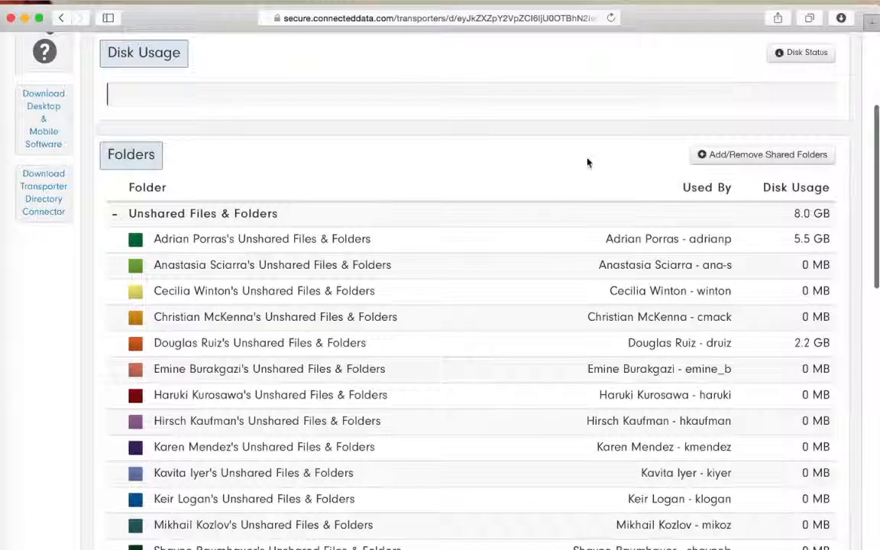
pyautogui.scroll(-3, 587, 162)
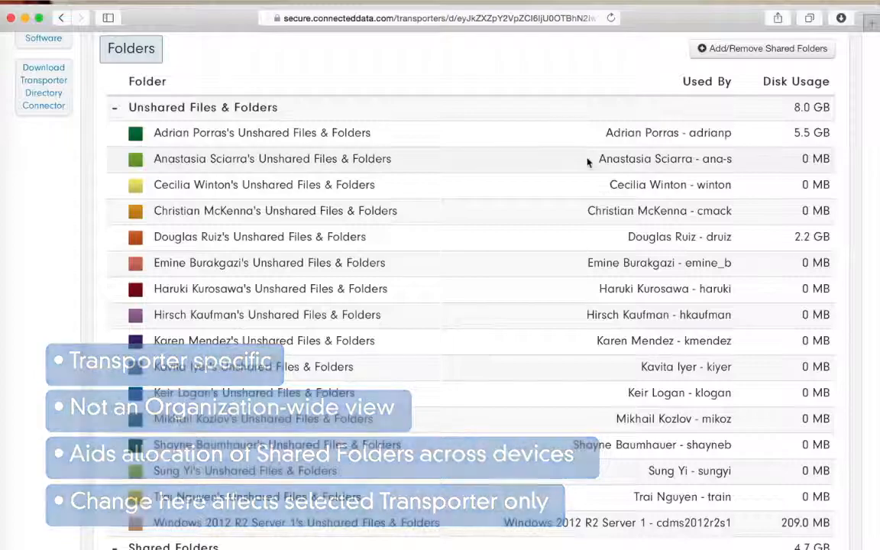
pyautogui.click(726, 49)
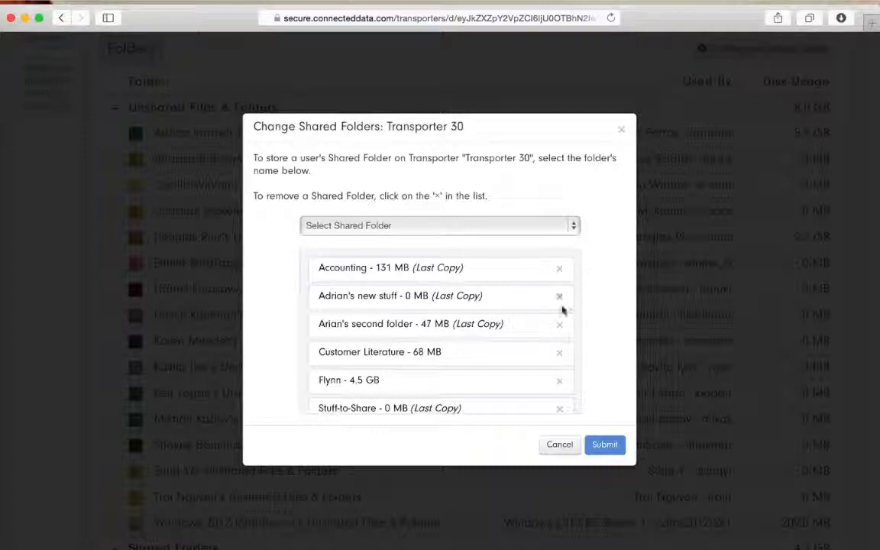
pyautogui.click(560, 446)
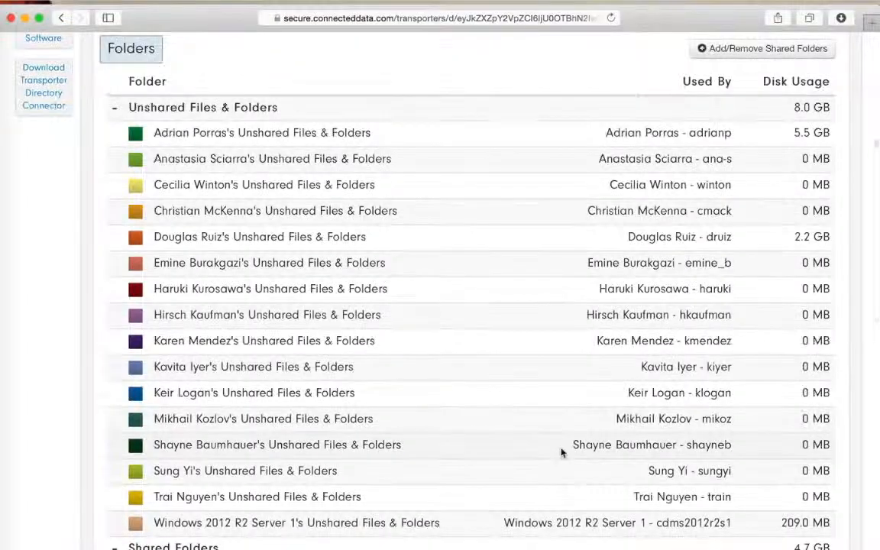
# - Review the shared folders and the users stored on this device
pyautogui.scroll(-5, 560, 451)
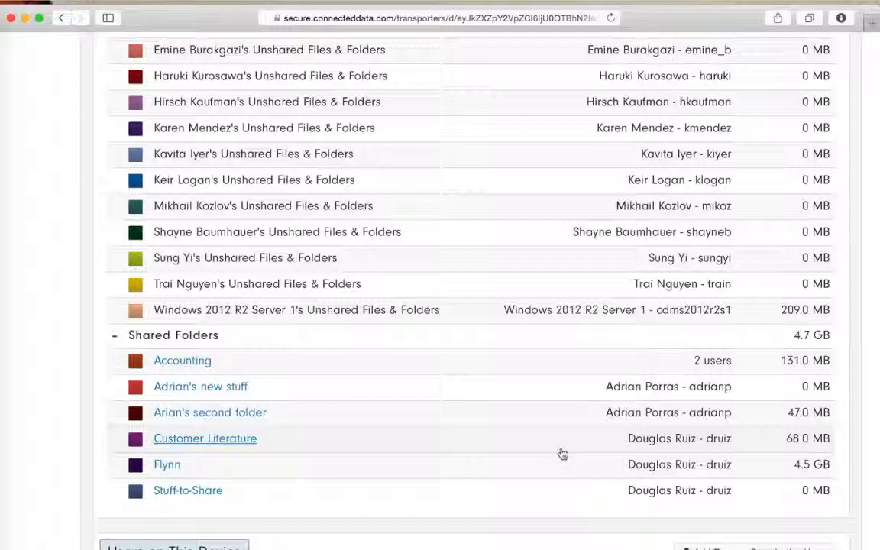
pyautogui.scroll(-5, 856, 353)
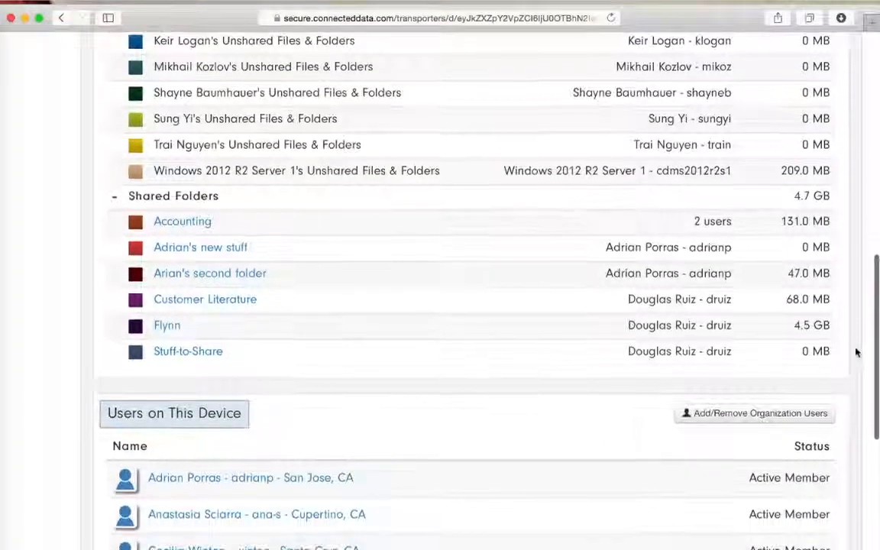
pyautogui.scroll(-6, 856, 352)
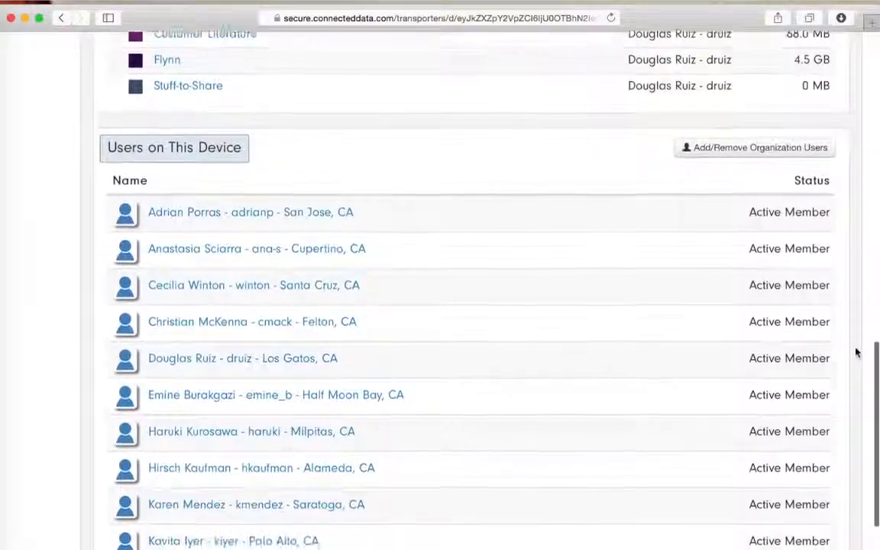
pyautogui.scroll(-2, 857, 352)
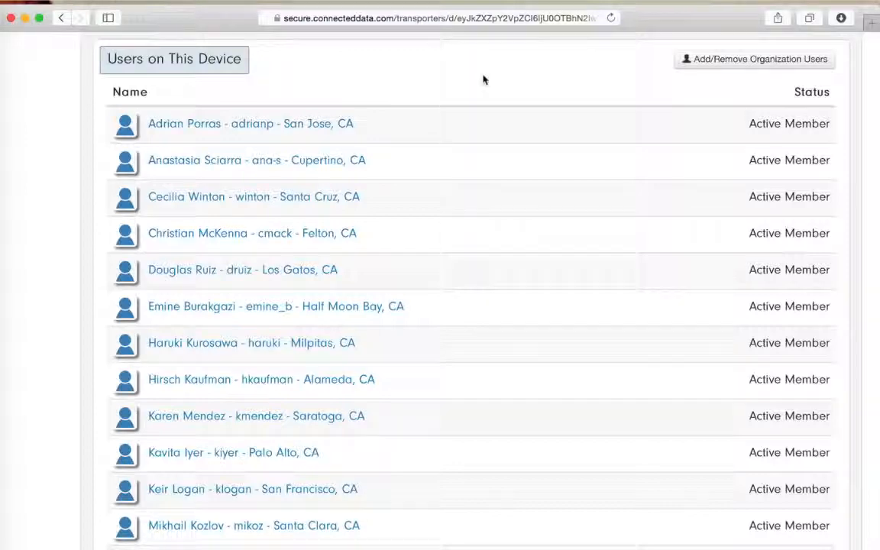
pyautogui.scroll(-2, 483, 80)
pyautogui.scroll(-1, 484, 80)
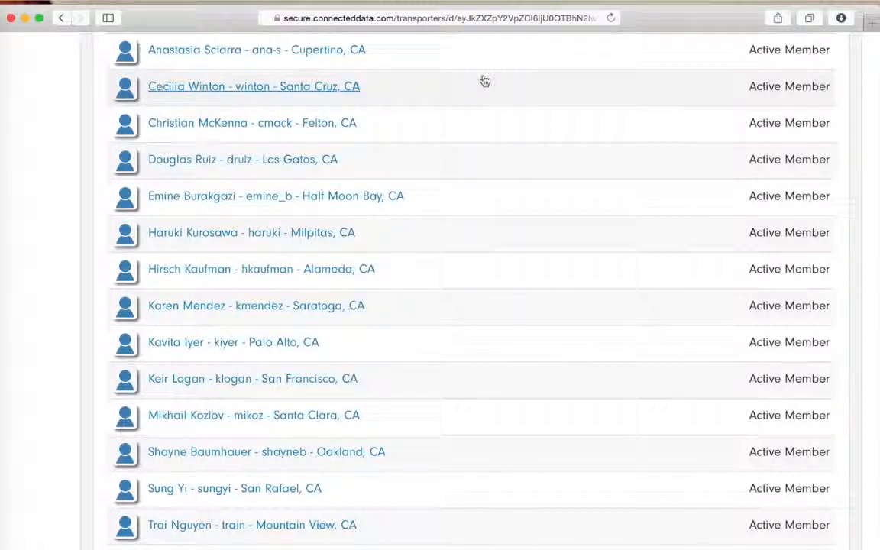
# - Open the Add/Remove Organization Users dialog for Transporter 30 and cancel it
pyautogui.scroll(5, 484, 81)
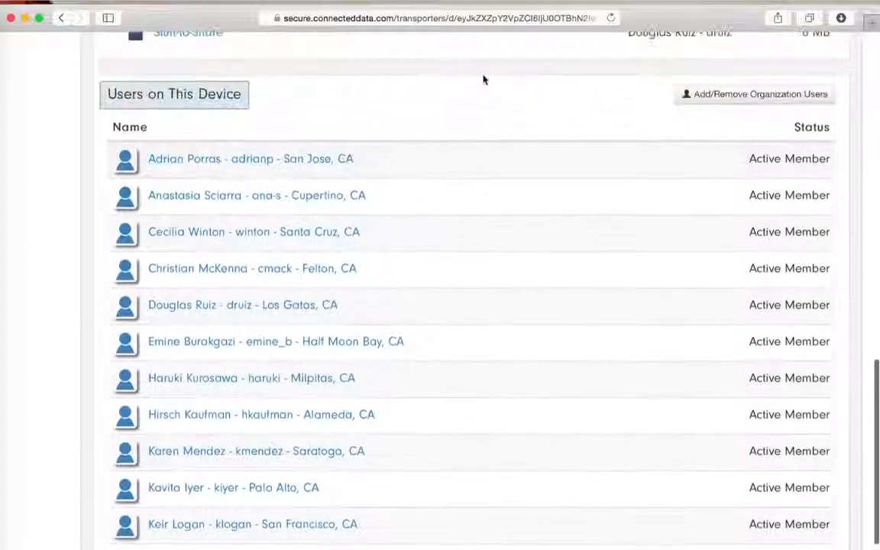
pyautogui.click(722, 127)
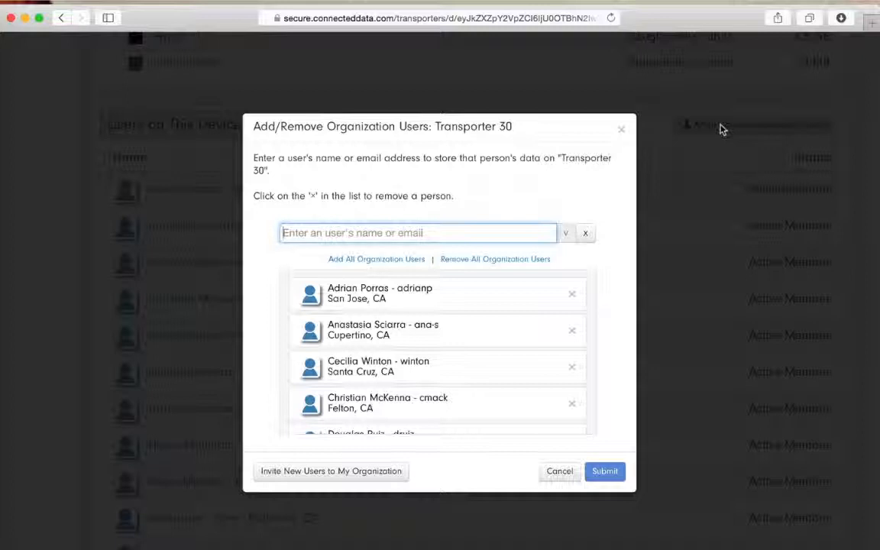
pyautogui.click(560, 475)
# - Go to the organization users list and open the Invite a Member dialog, then close it
pyautogui.scroll(12, 561, 477)
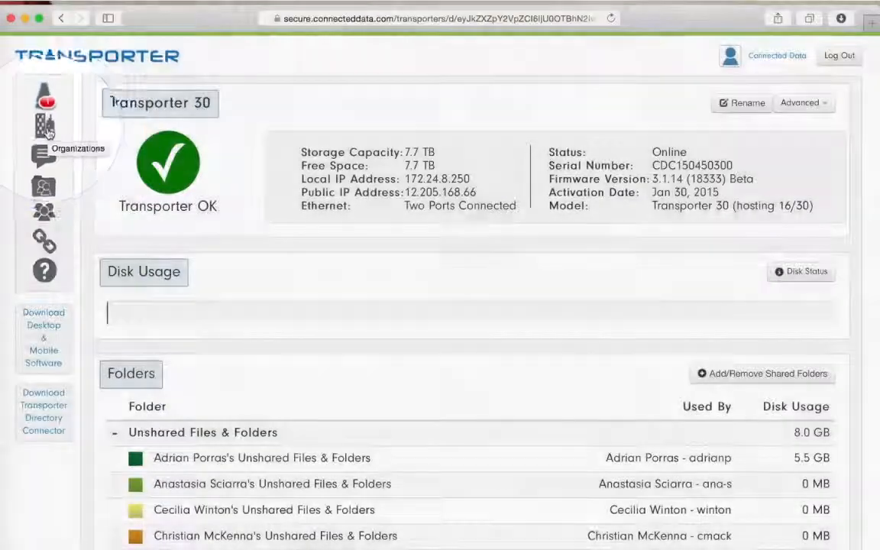
pyautogui.click(45, 127)
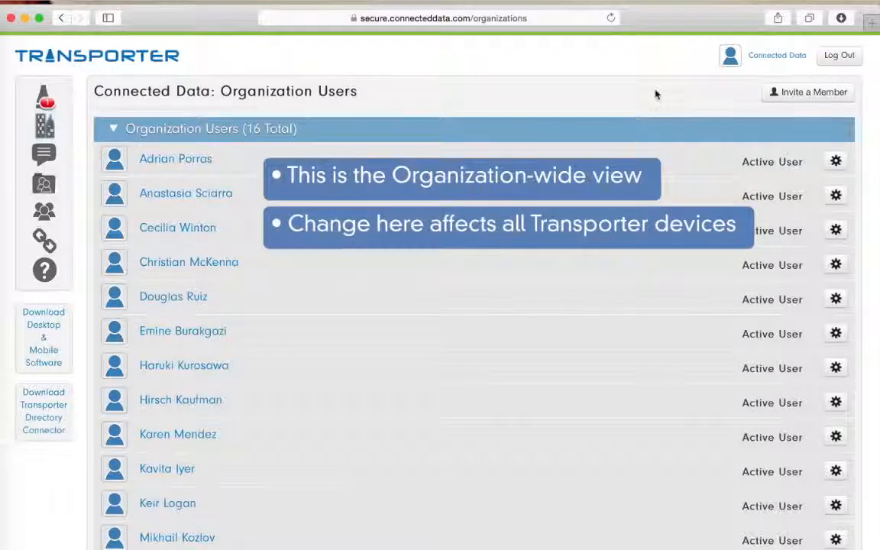
pyautogui.click(835, 161)
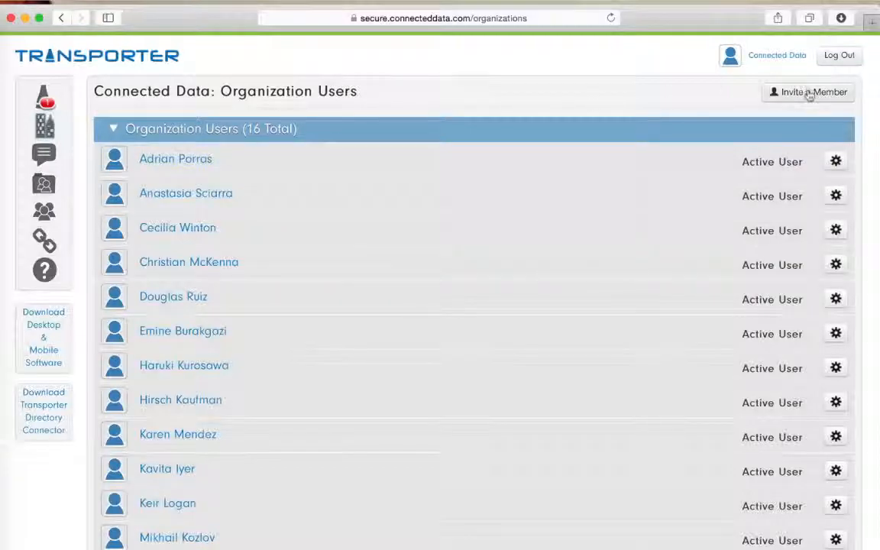
pyautogui.click(809, 92)
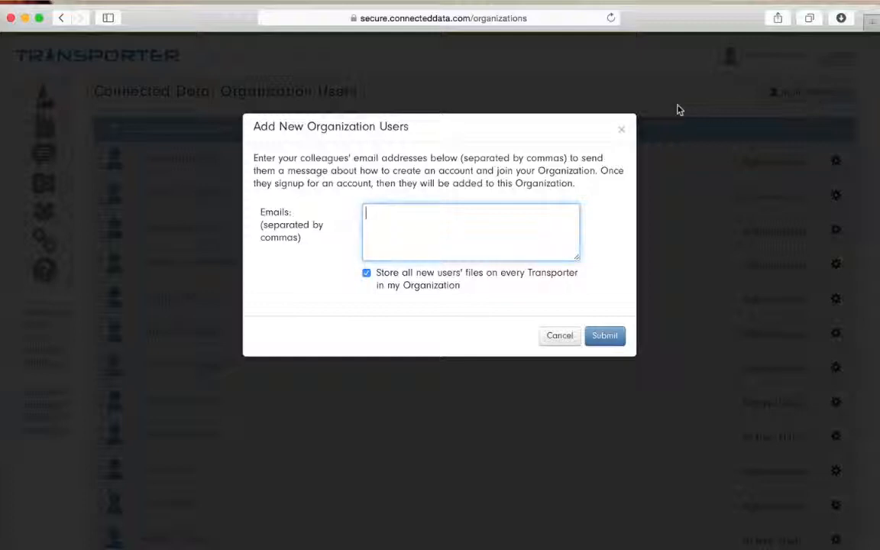
pyautogui.click(619, 132)
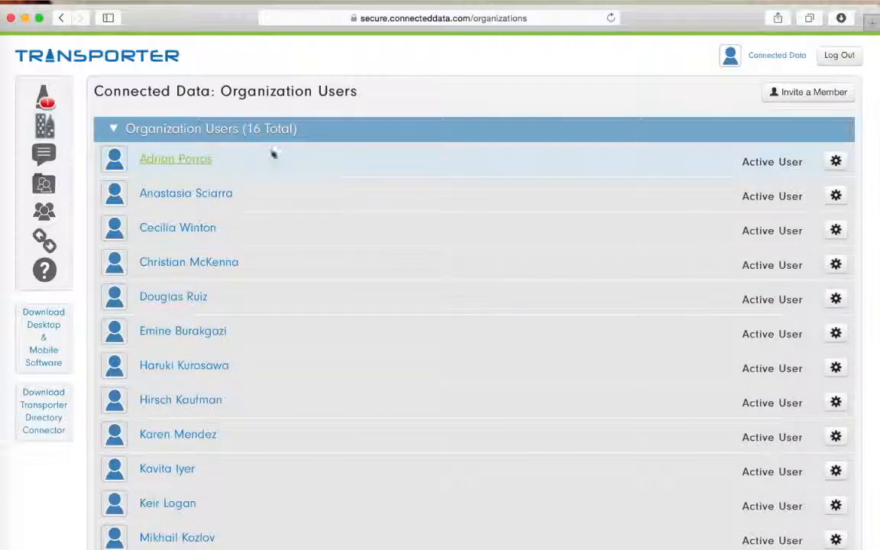
# - Open the first organization user's details and follow the link to Transporter 30
pyautogui.click(179, 158)
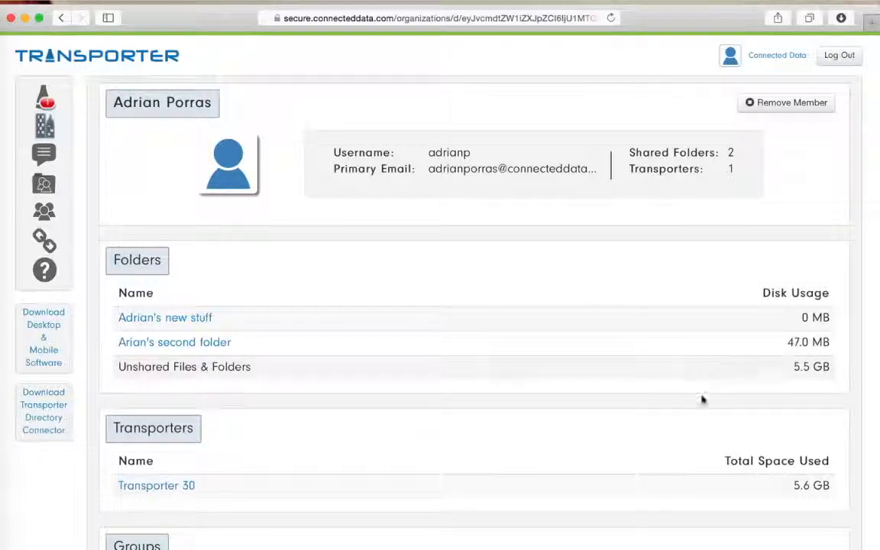
pyautogui.scroll(-1, 573, 396)
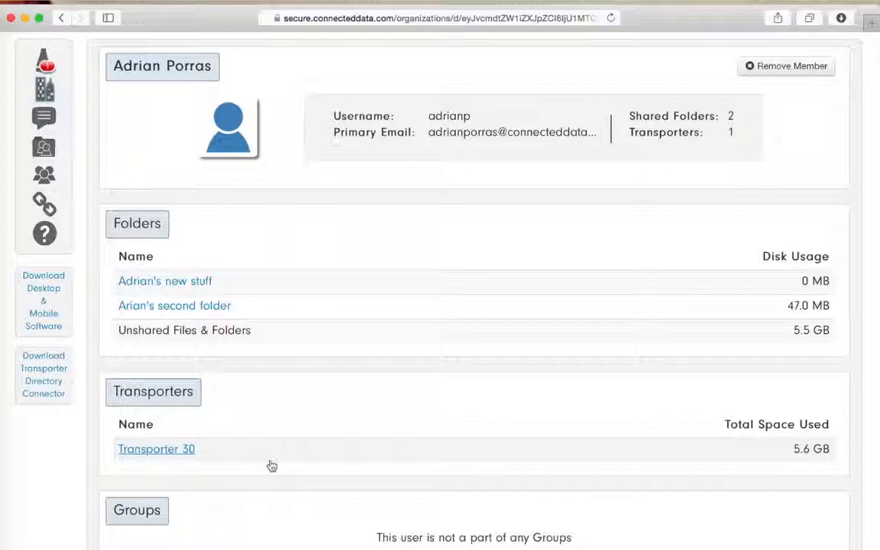
pyautogui.click(181, 450)
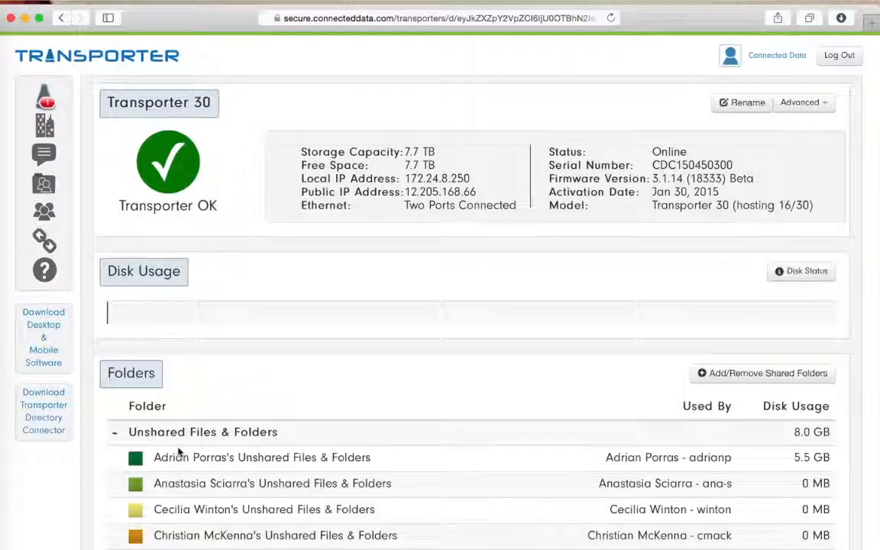
# - Open the organization's shared folders and switch between the By User and By Name views
pyautogui.click(44, 183)
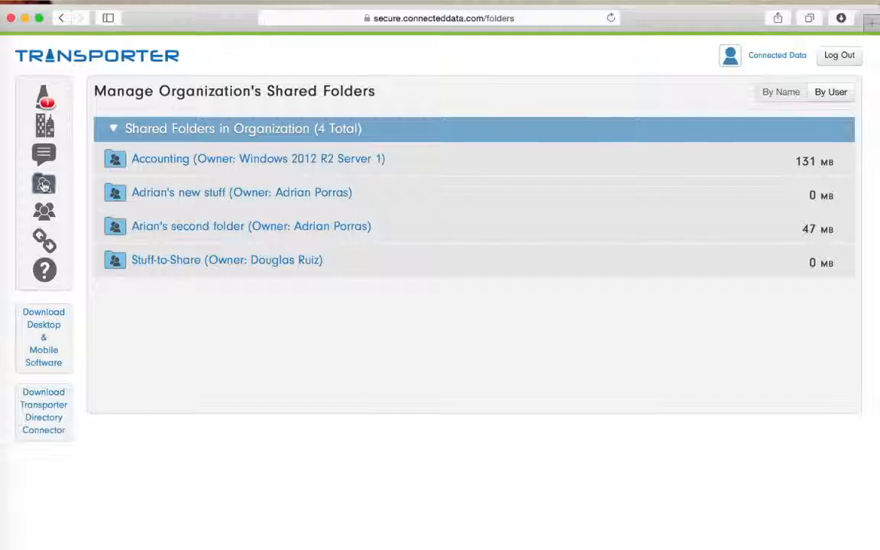
pyautogui.click(841, 92)
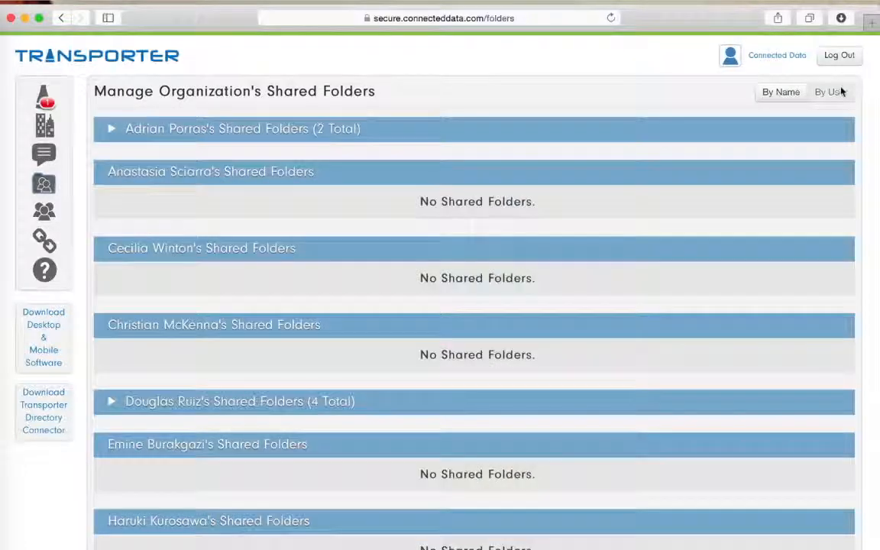
pyautogui.scroll(-5, 343, 260)
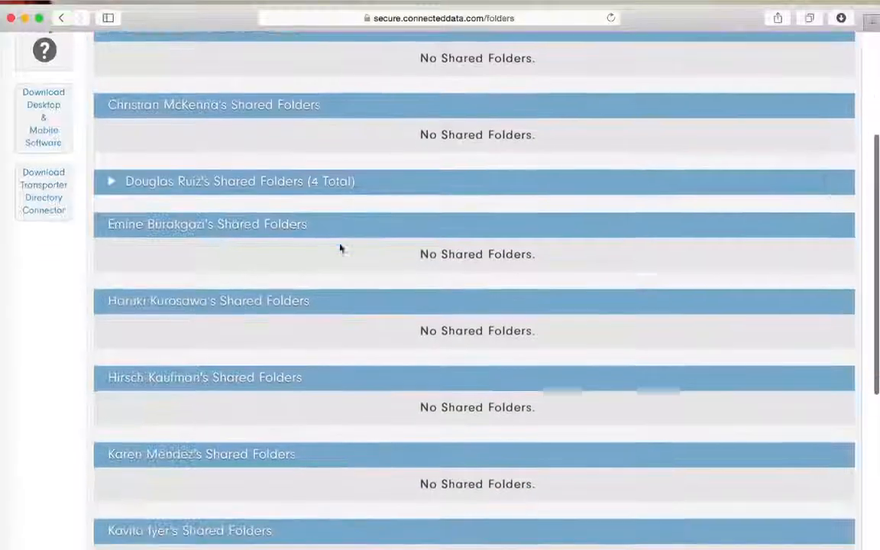
pyautogui.scroll(5, 340, 246)
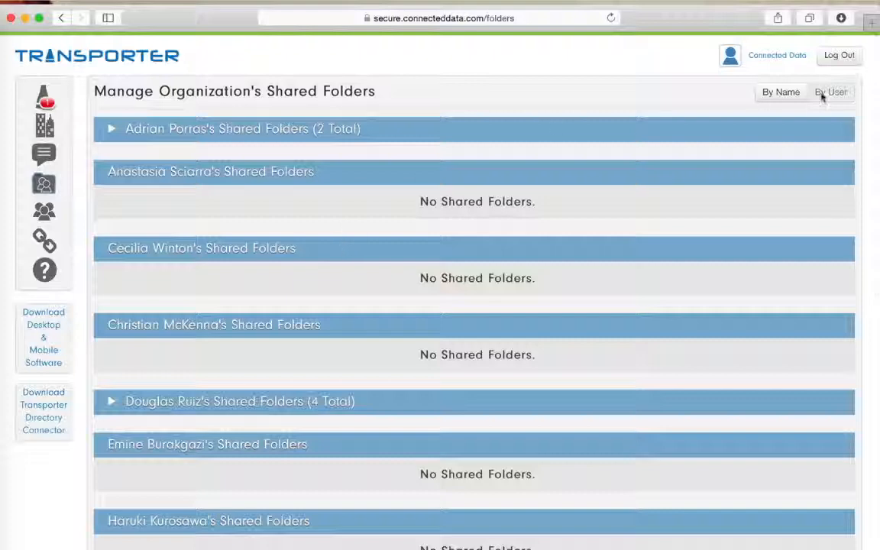
pyautogui.click(794, 93)
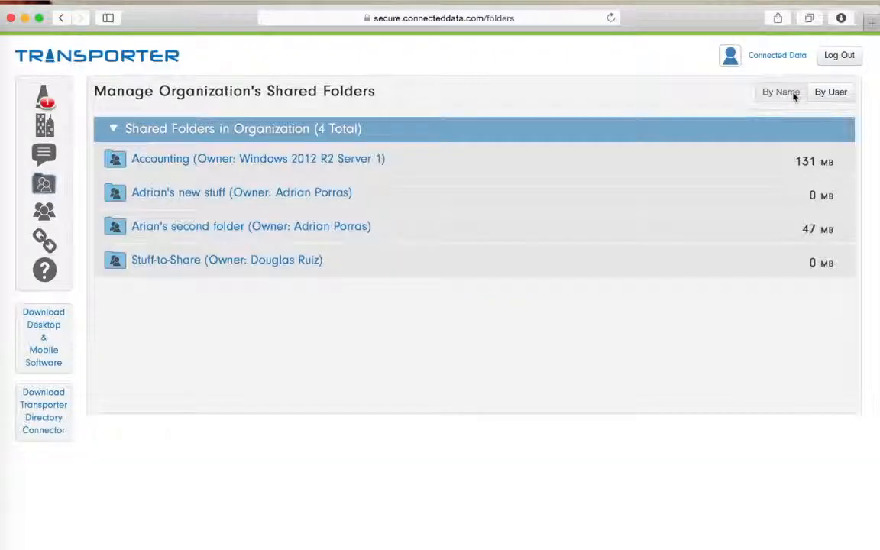
# - Open Arian's second folder and its Manage People dialog, then cancel the dialog
pyautogui.click(307, 227)
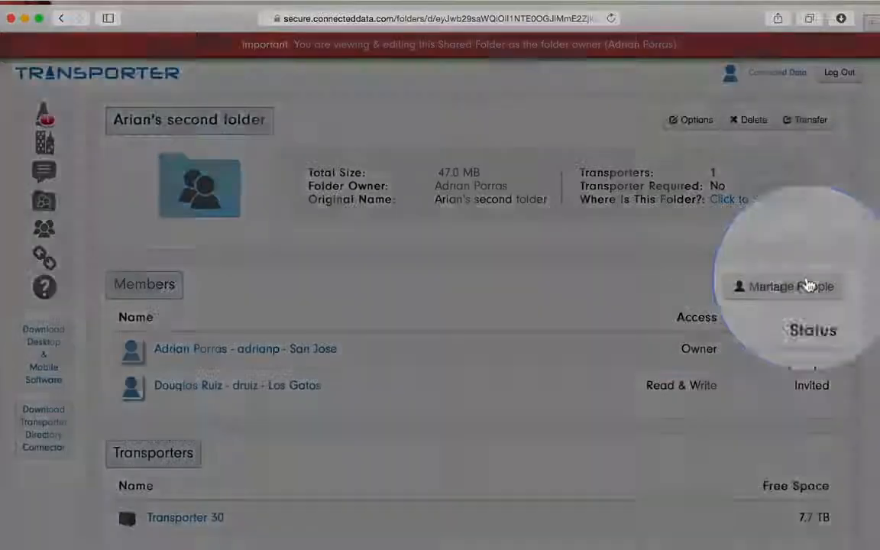
pyautogui.click(810, 285)
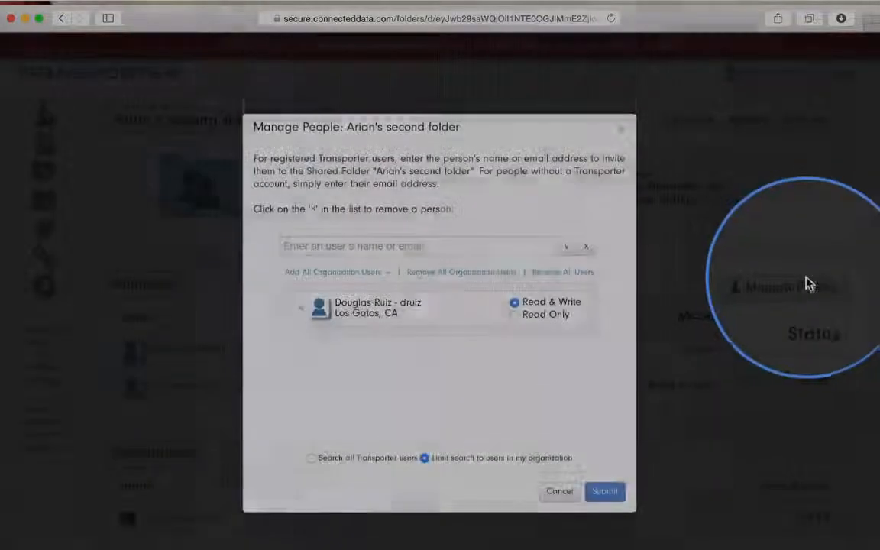
pyautogui.click(550, 496)
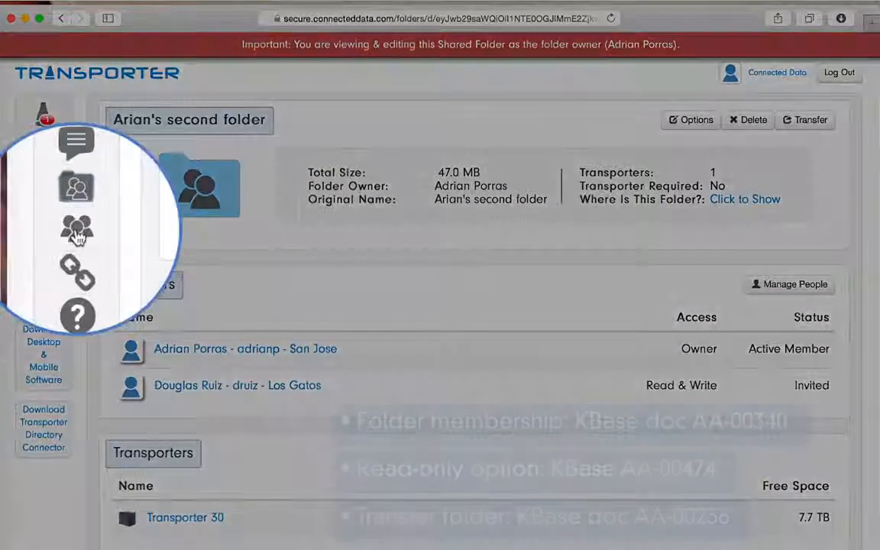
# - Go to the groups list, open the Engineers group, and browse its Manage Group Members dialog before closing it
pyautogui.click(44, 231)
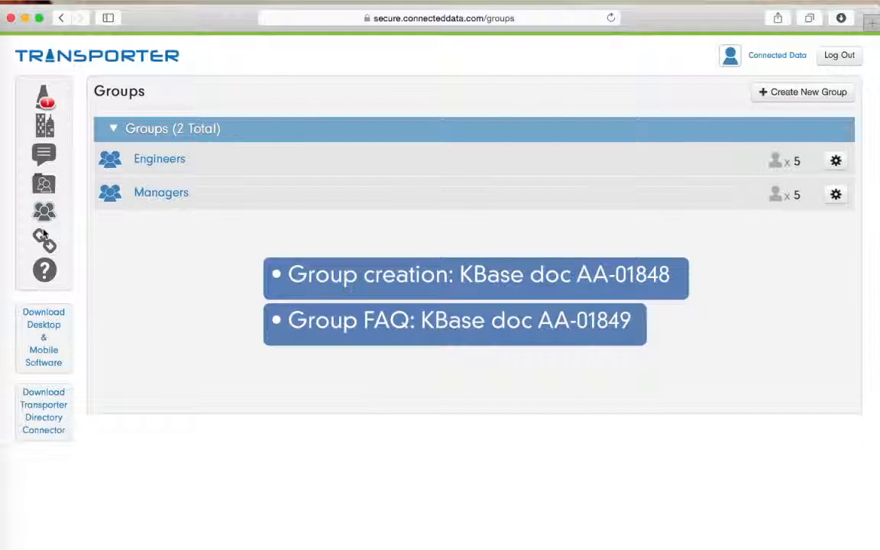
pyautogui.click(160, 161)
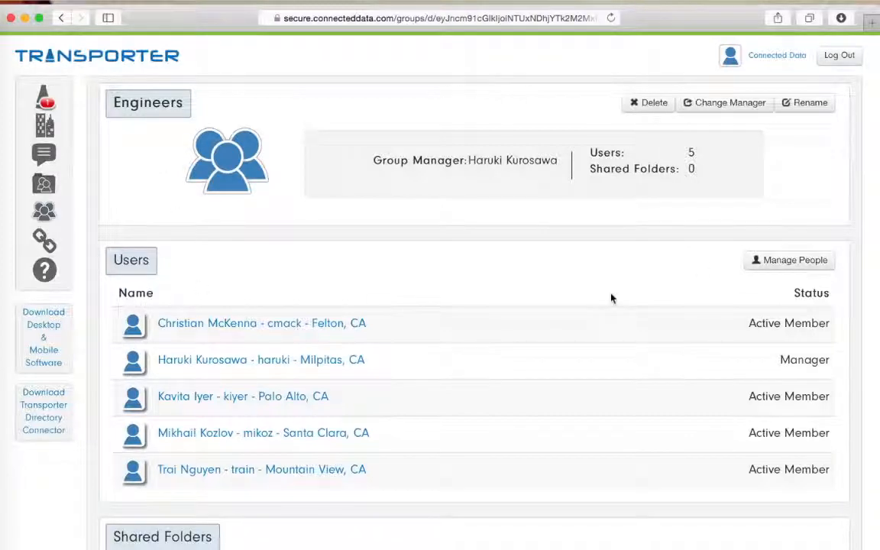
pyautogui.click(766, 263)
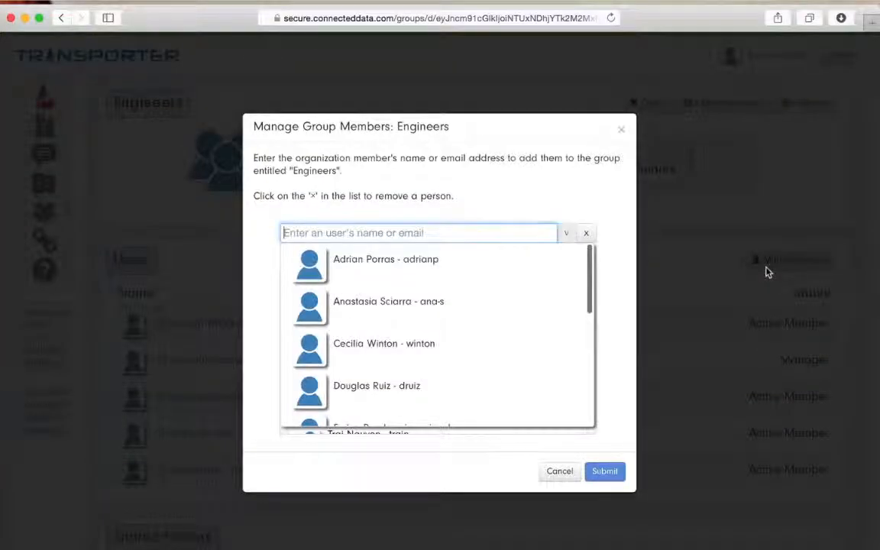
pyautogui.scroll(-5, 509, 275)
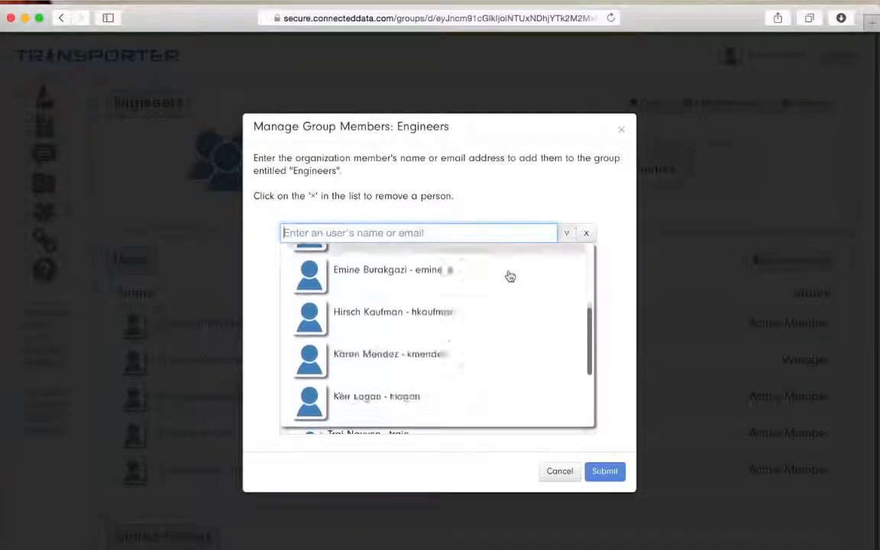
pyautogui.click(621, 130)
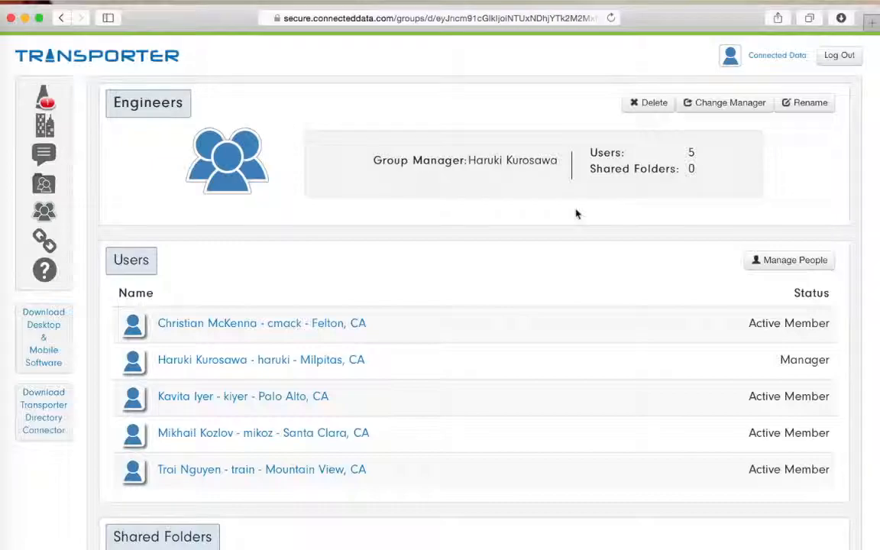
# - Open the Change Group Manager dialog for Engineers, view the New Manager choices, and cancel it
pyautogui.click(718, 103)
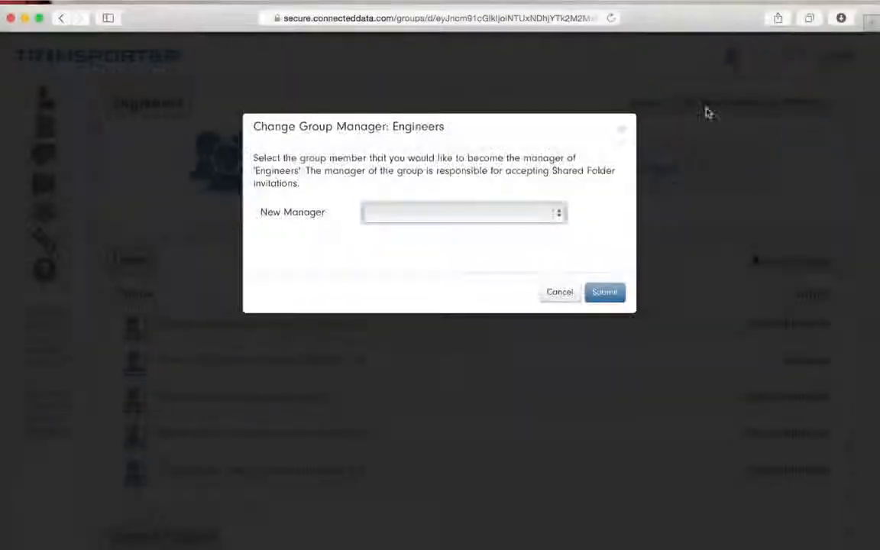
pyautogui.click(556, 216)
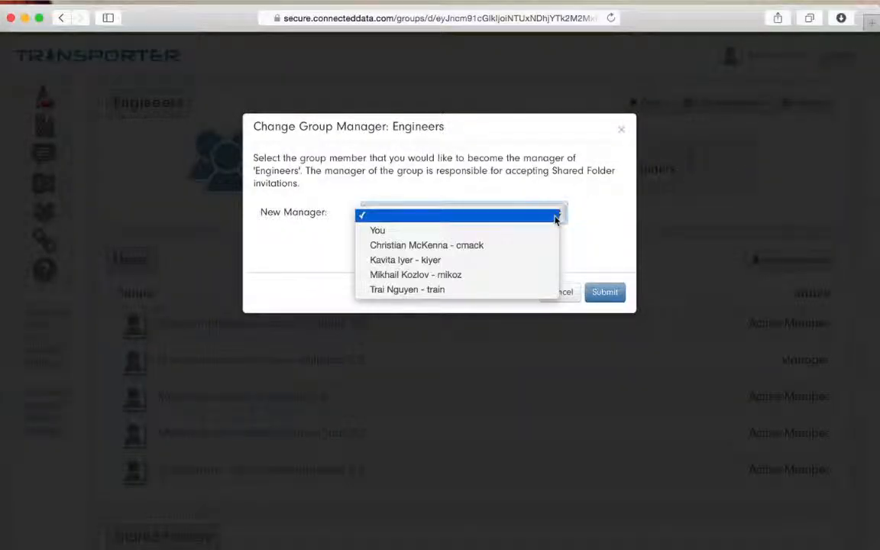
pyautogui.click(556, 217)
pyautogui.click(544, 294)
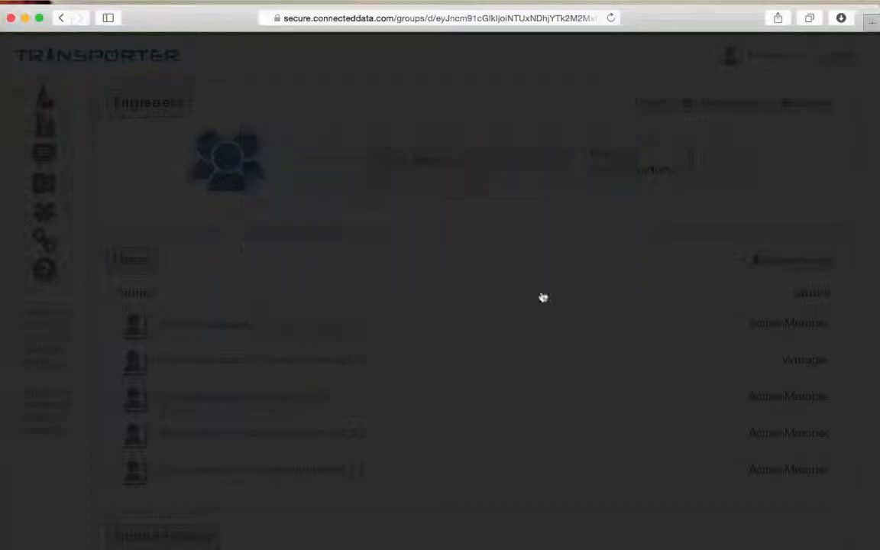
# - Go to the organization's links and view the Link Access Information for room-tones.zip, then close it
pyautogui.scroll(-1, 450, 350)
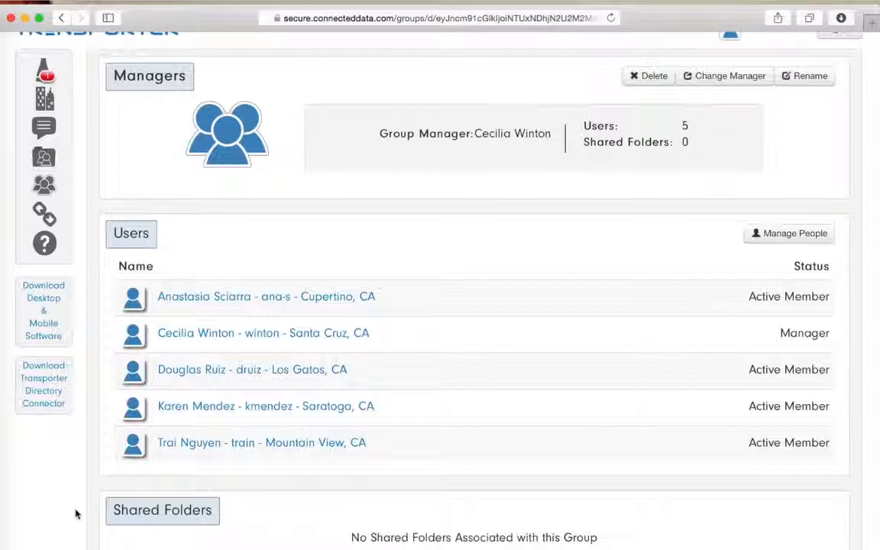
pyautogui.click(45, 214)
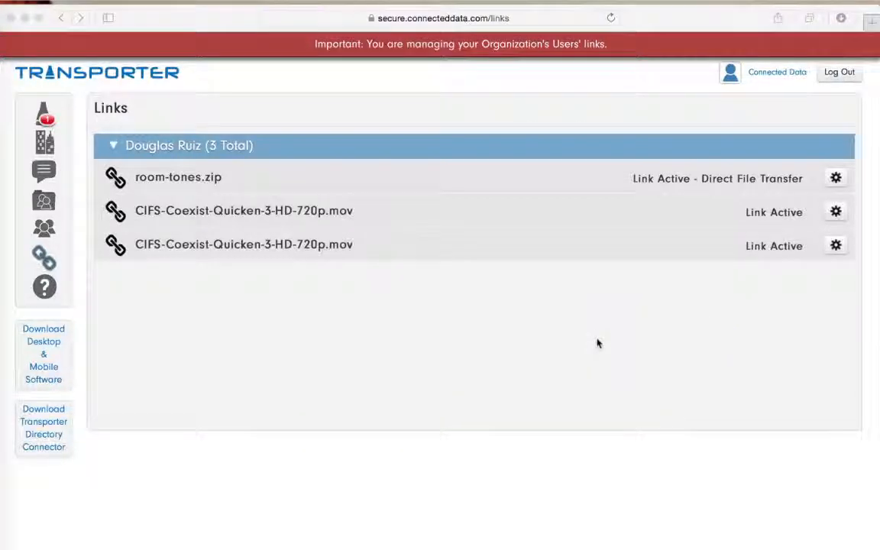
pyautogui.click(834, 178)
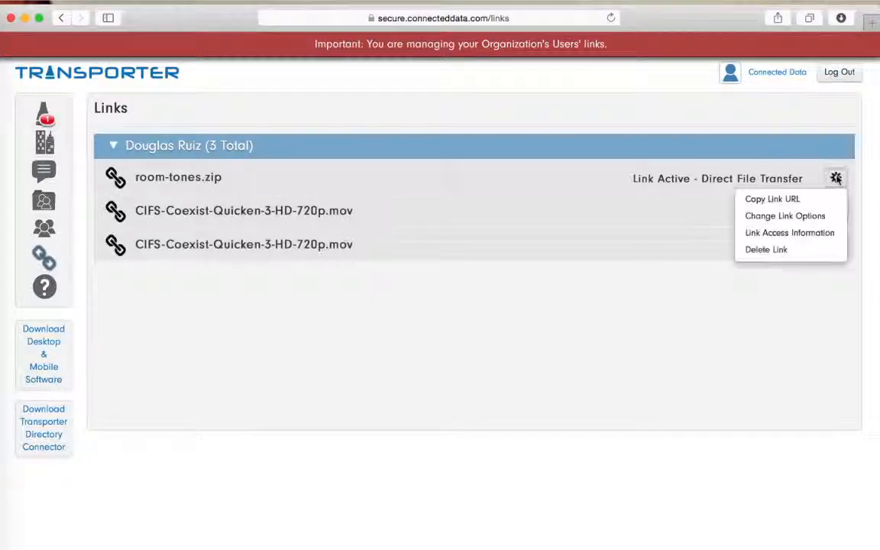
pyautogui.click(829, 233)
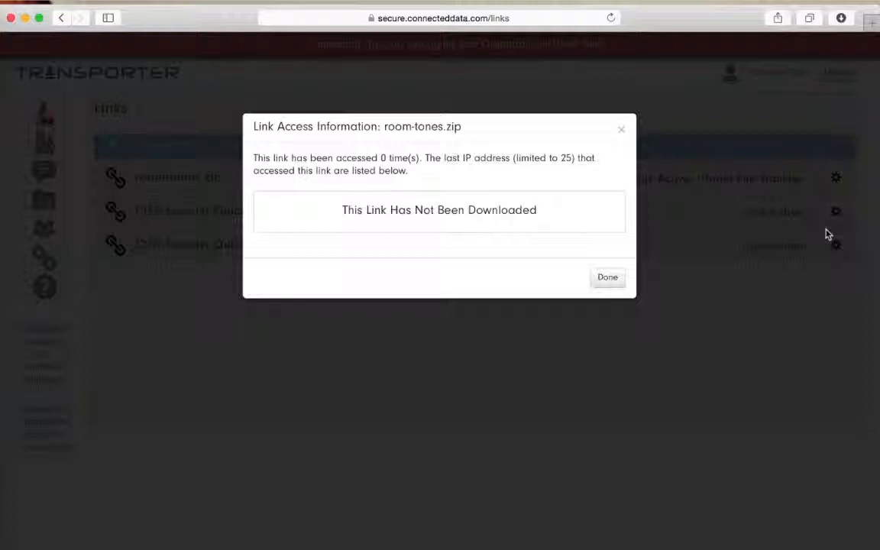
pyautogui.click(623, 132)
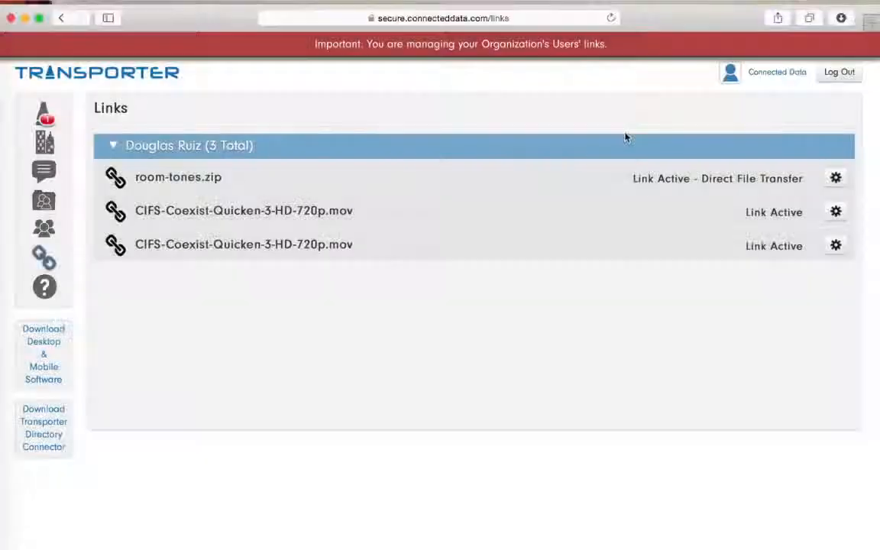